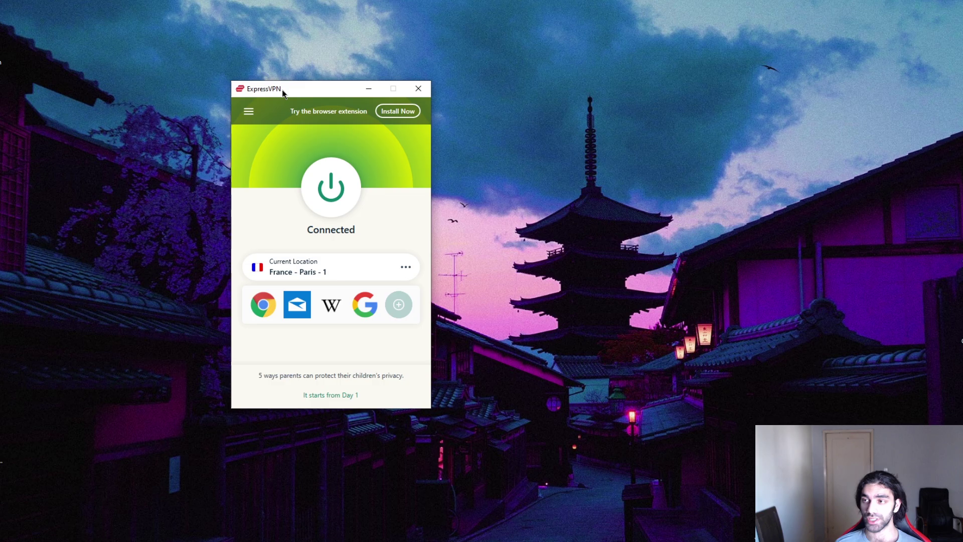
# Step: Drag the connected ExpressVPN window to the right edge of the screen, beside the Chrome IP page
pyautogui.moveTo(282, 91); pyautogui.dragTo(310, 92)
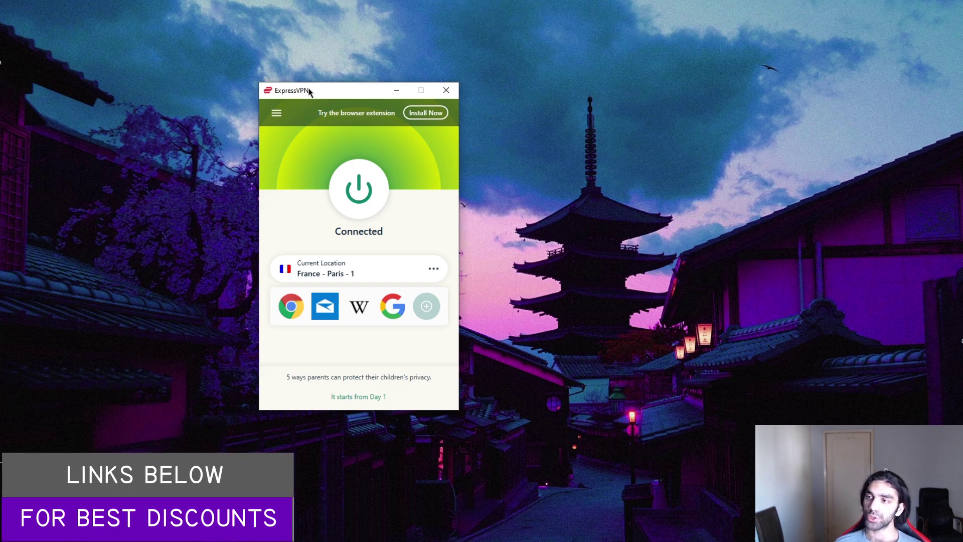
pyautogui.moveTo(309, 92); pyautogui.dragTo(718, 88)
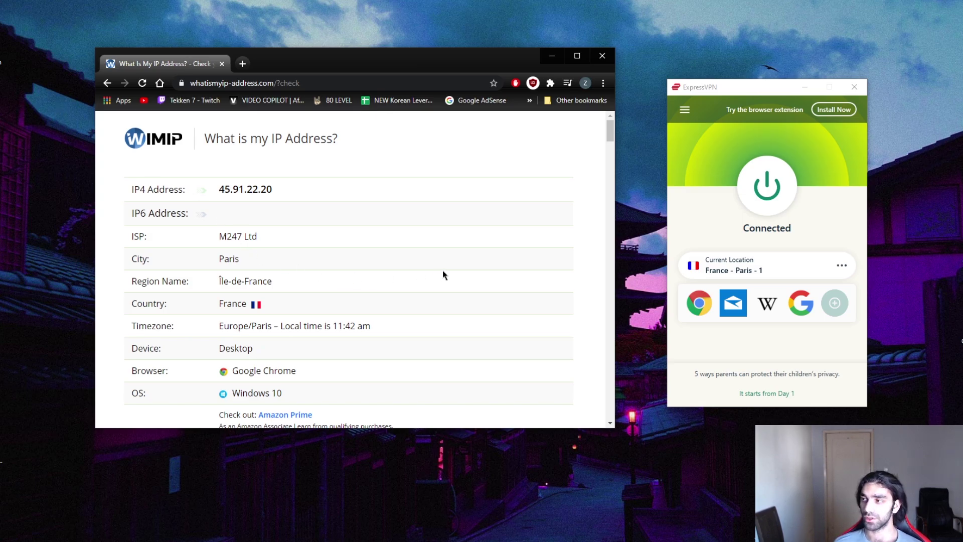
pyautogui.click(685, 110)
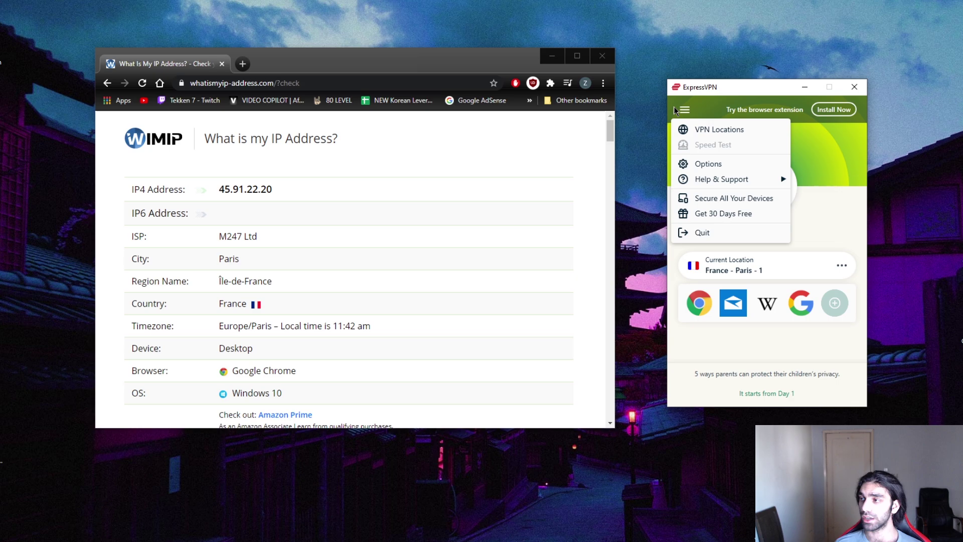
pyautogui.click(708, 163)
pyautogui.click(511, 122)
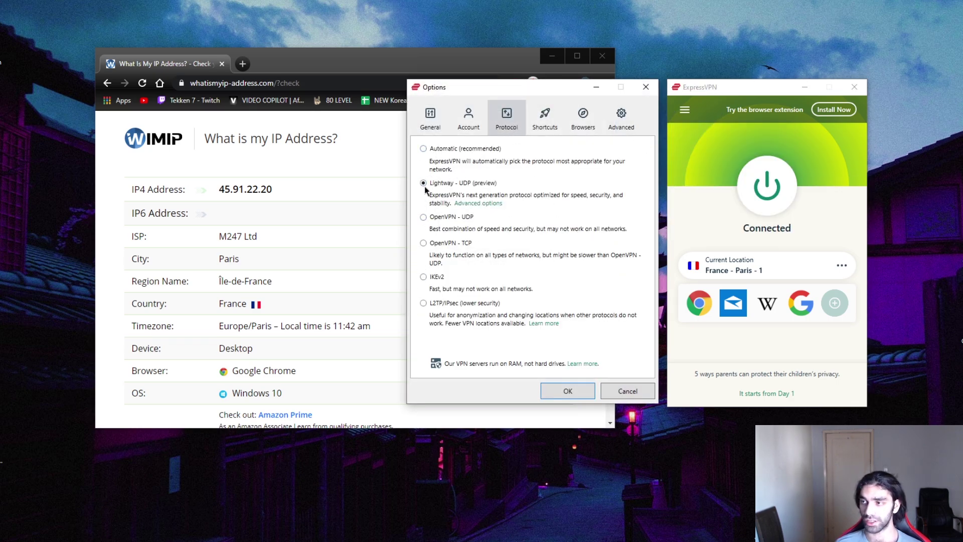
pyautogui.click(424, 149)
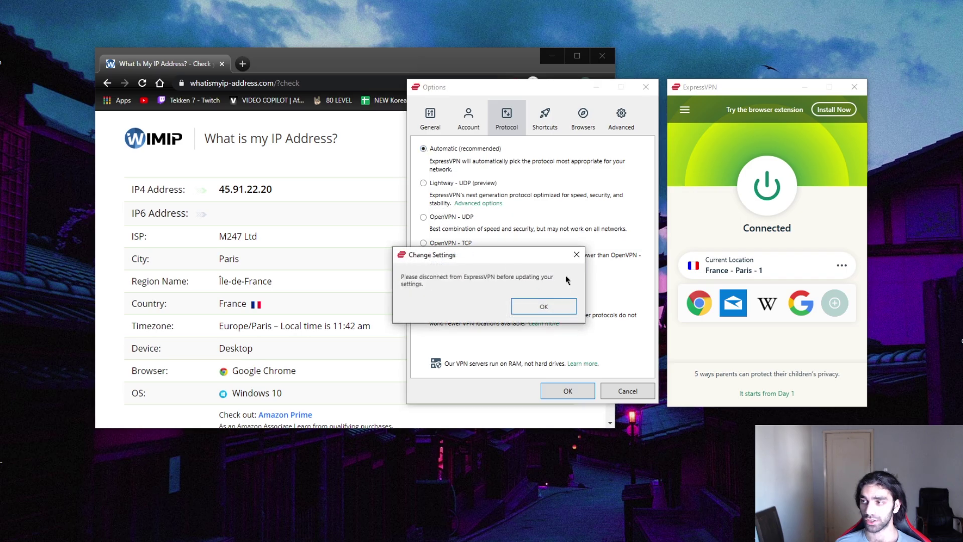
pyautogui.click(576, 254)
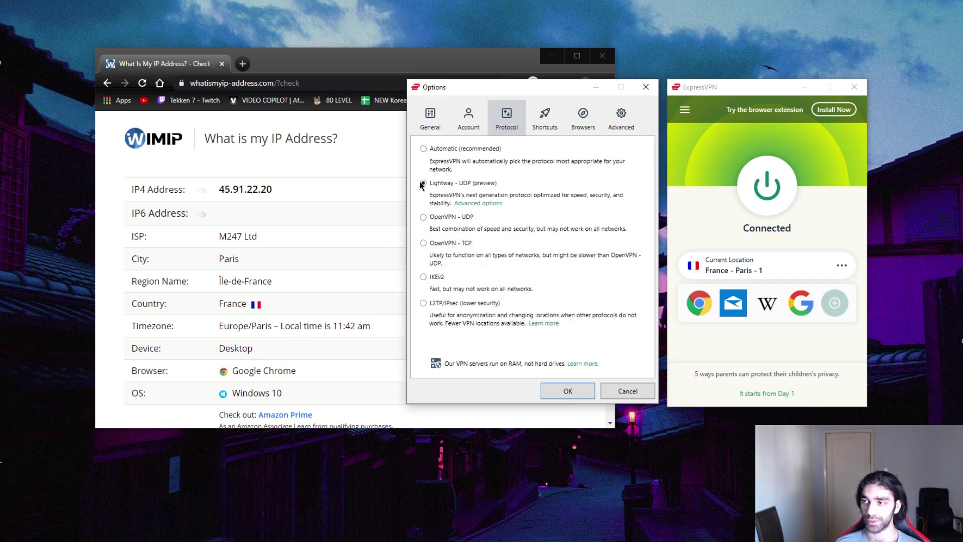
pyautogui.click(567, 391)
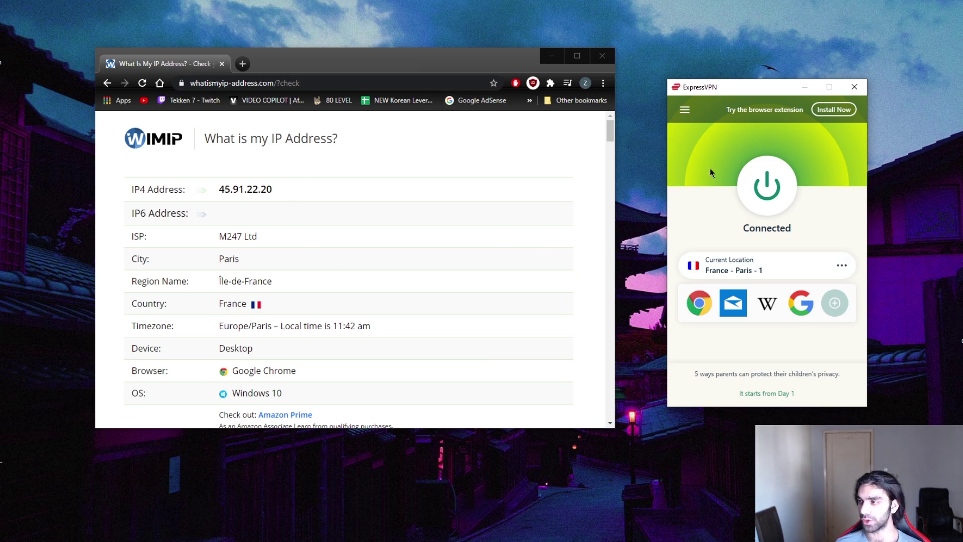
# Step: Pick Vietnam from ExpressVPN's VPN Locations list and connect to it instead of France - Paris - 1
pyautogui.click(680, 107)
pyautogui.click(720, 126)
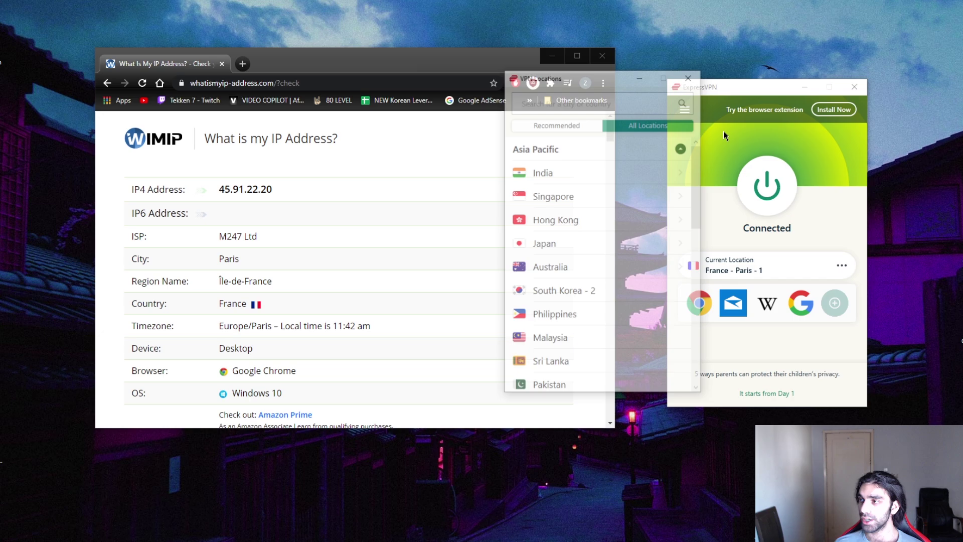
pyautogui.scroll(-5, 556, 206)
pyautogui.scroll(4, 576, 215)
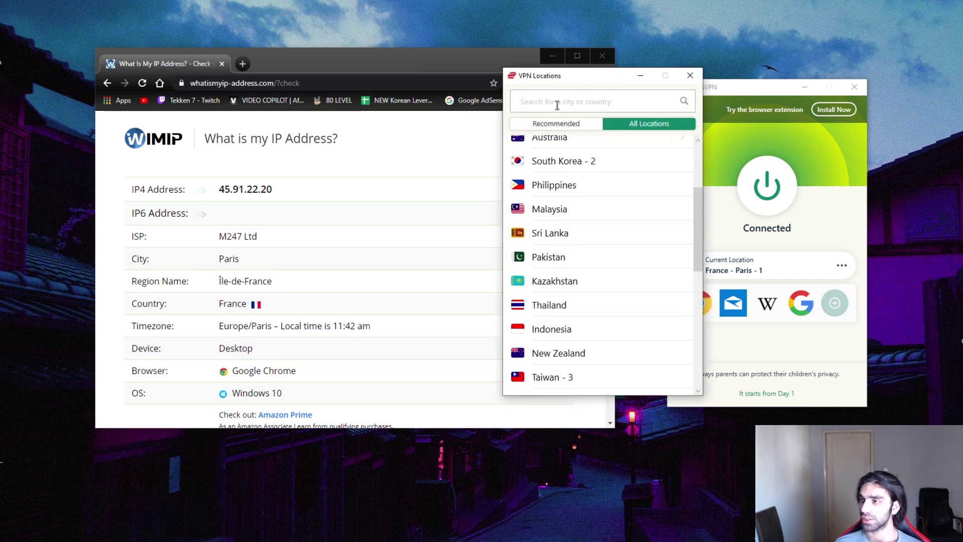
pyautogui.scroll(-5, 612, 275)
pyautogui.scroll(1, 584, 265)
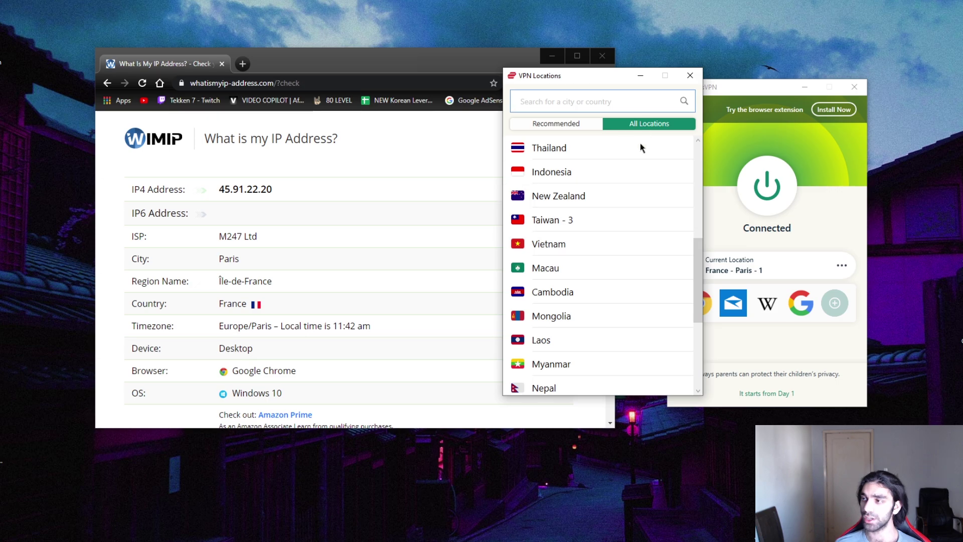
pyautogui.click(557, 242)
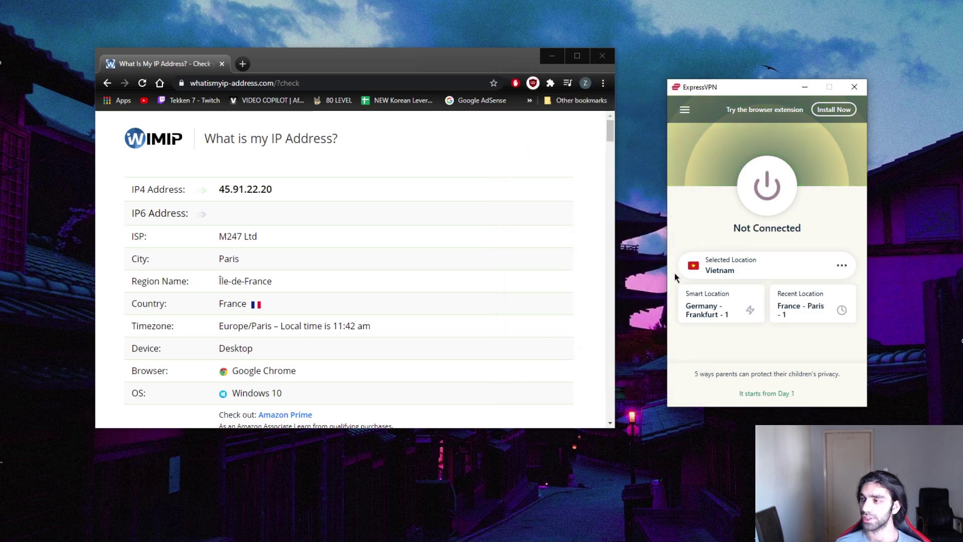
pyautogui.click(766, 193)
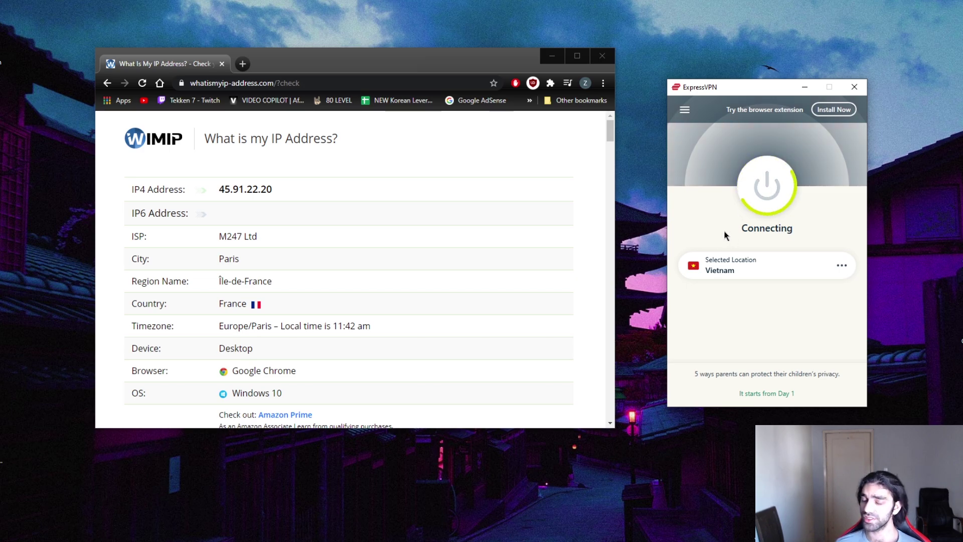
# Step: Reload the IP page, confirming resubmission, so it shows 45.10.234.86 in Ho Chi Minh City, Vietnam
pyautogui.click(143, 84)
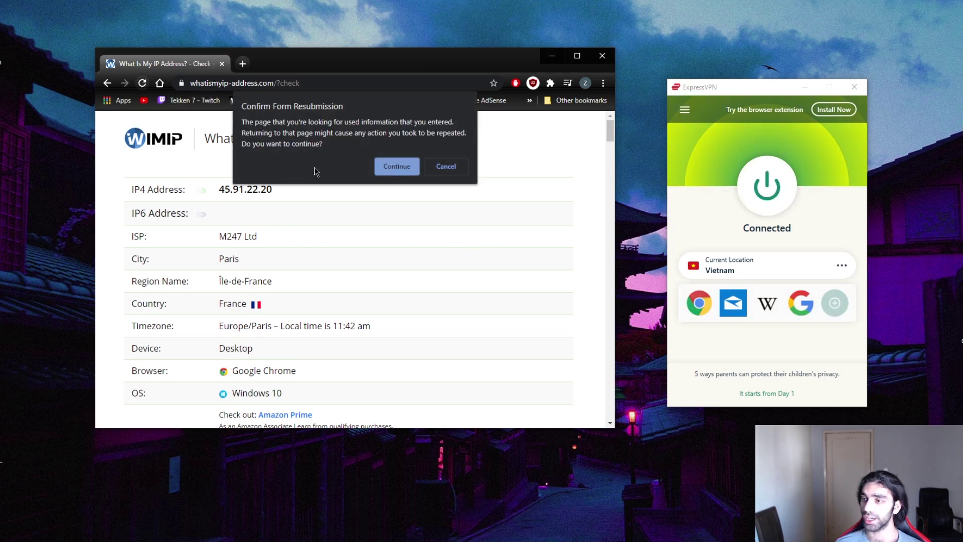
pyautogui.click(402, 162)
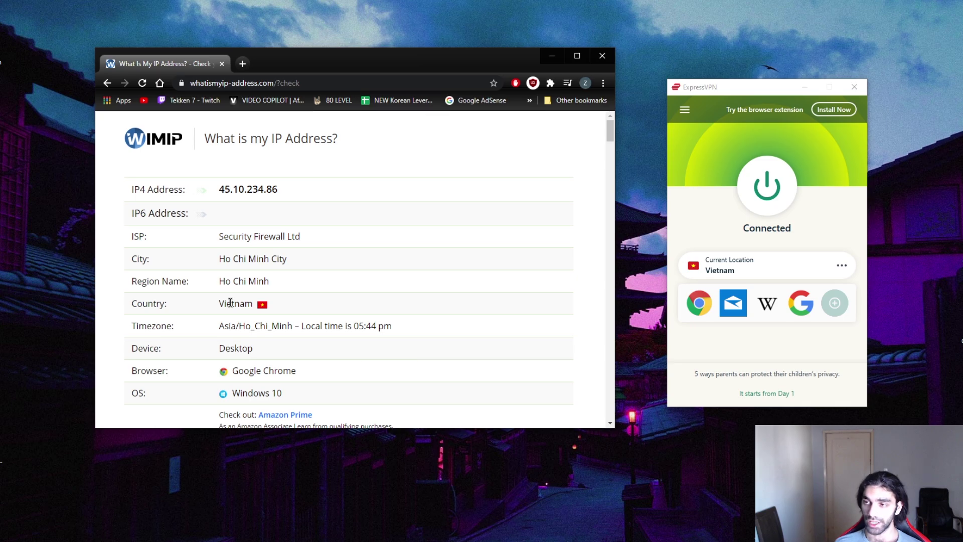
pyautogui.scroll(-1, 236, 306)
pyautogui.scroll(1, 252, 311)
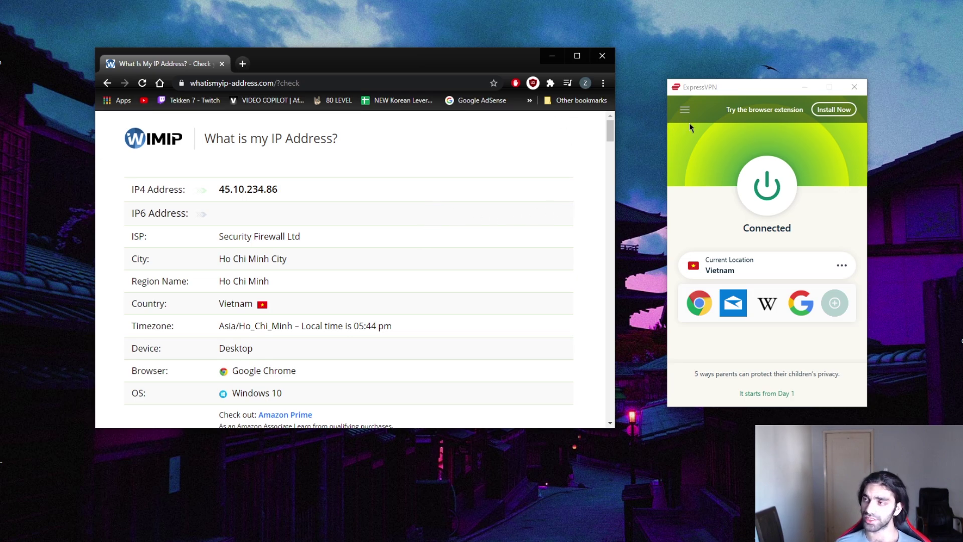
# Step: Close Chrome and move the ExpressVPN window to the left side of the screen
pyautogui.click(602, 56)
pyautogui.moveTo(730, 90); pyautogui.dragTo(182, 79)
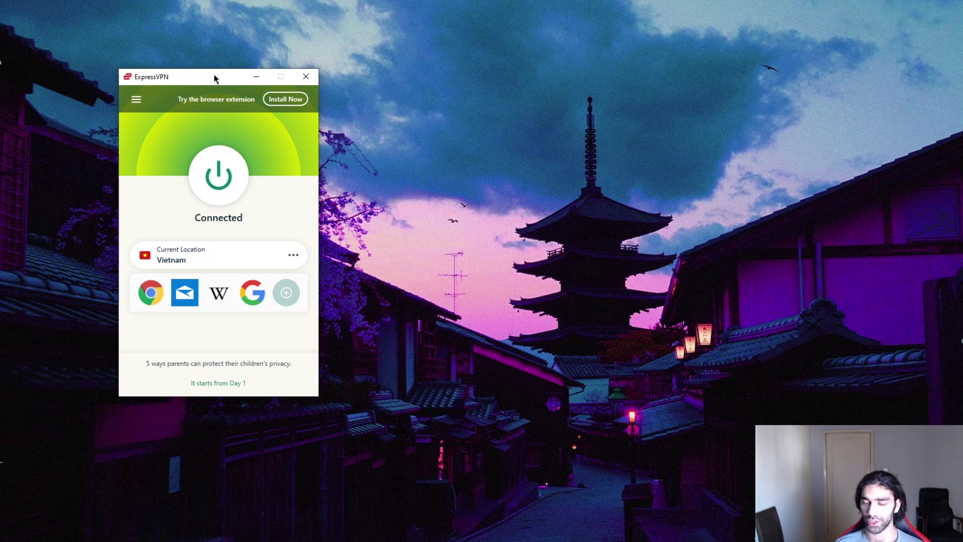
pyautogui.moveTo(192, 76); pyautogui.dragTo(177, 74)
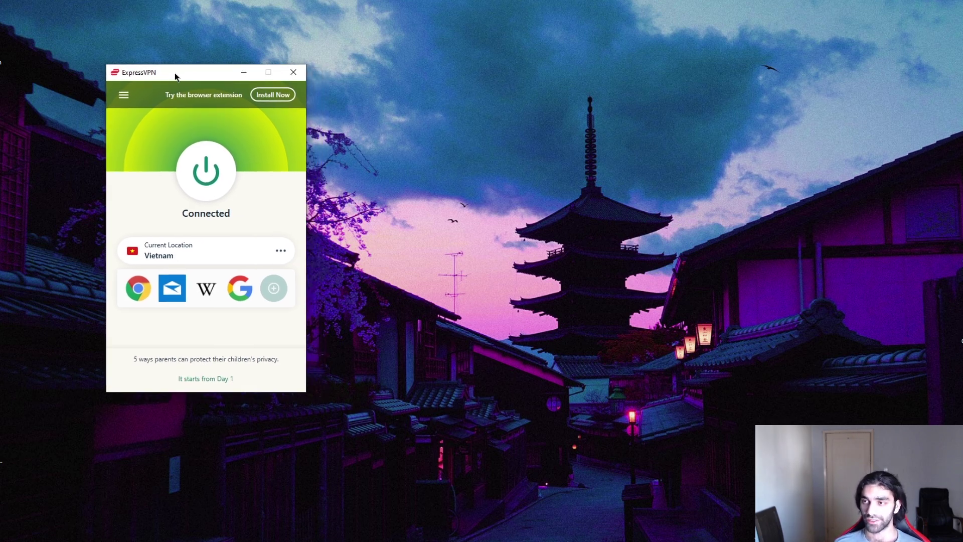
# Step: Disconnect ExpressVPN from the Vietnam server
pyautogui.click(207, 180)
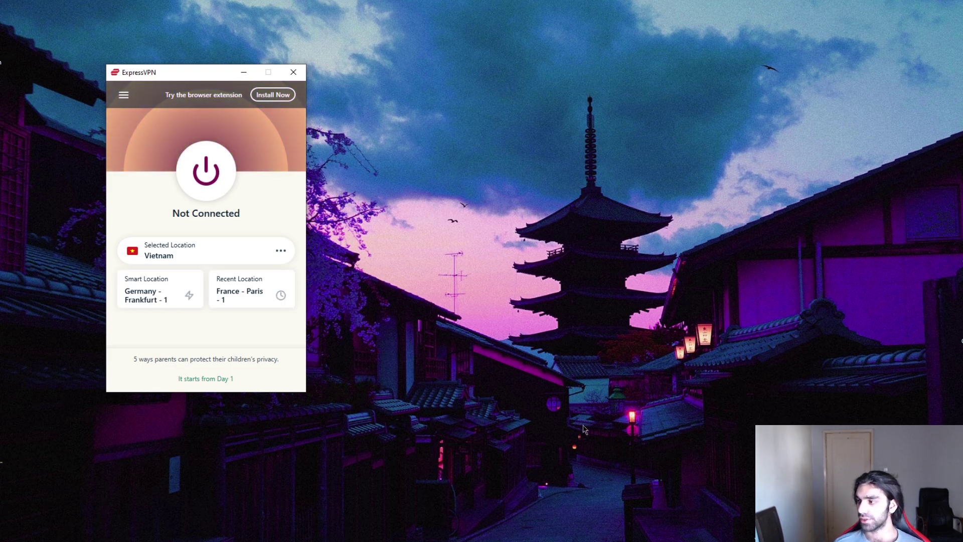
pyautogui.click(366, 206)
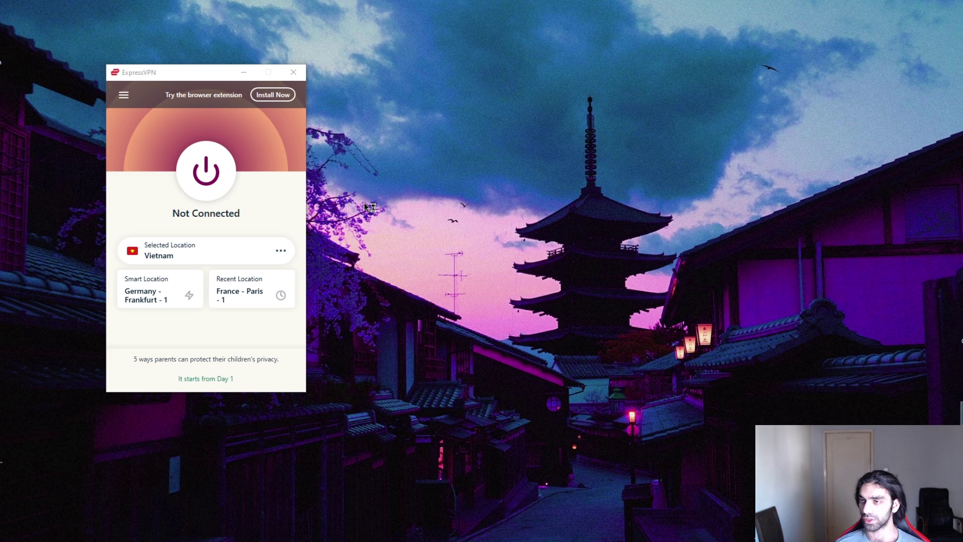
pyautogui.click(123, 95)
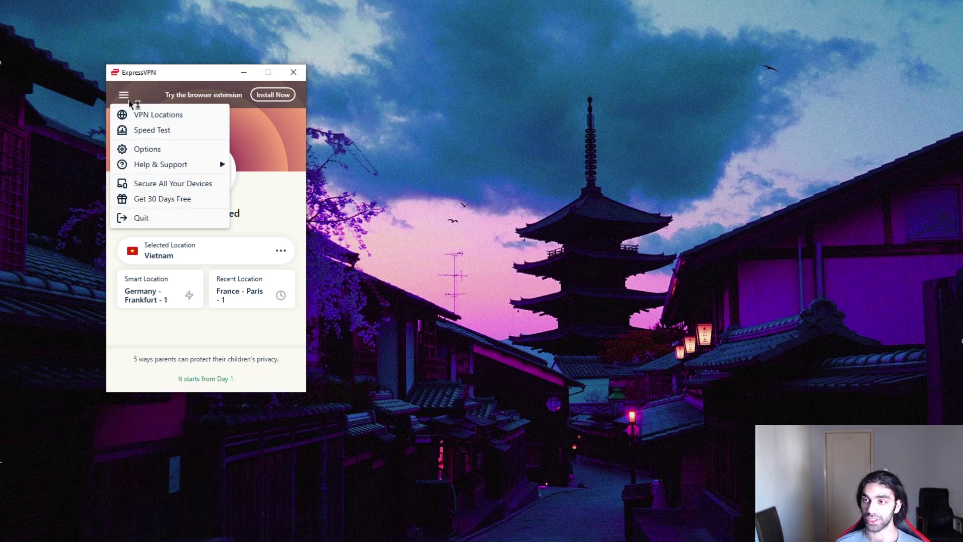
# Step: In ExpressVPN's General options, turn the Network Lock kill switch on, then back off
pyautogui.click(163, 151)
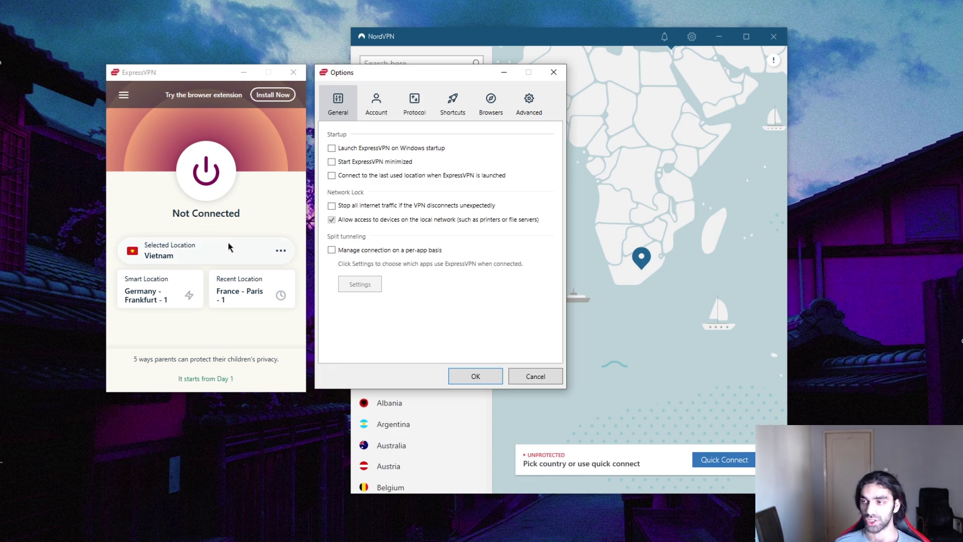
pyautogui.click(332, 206)
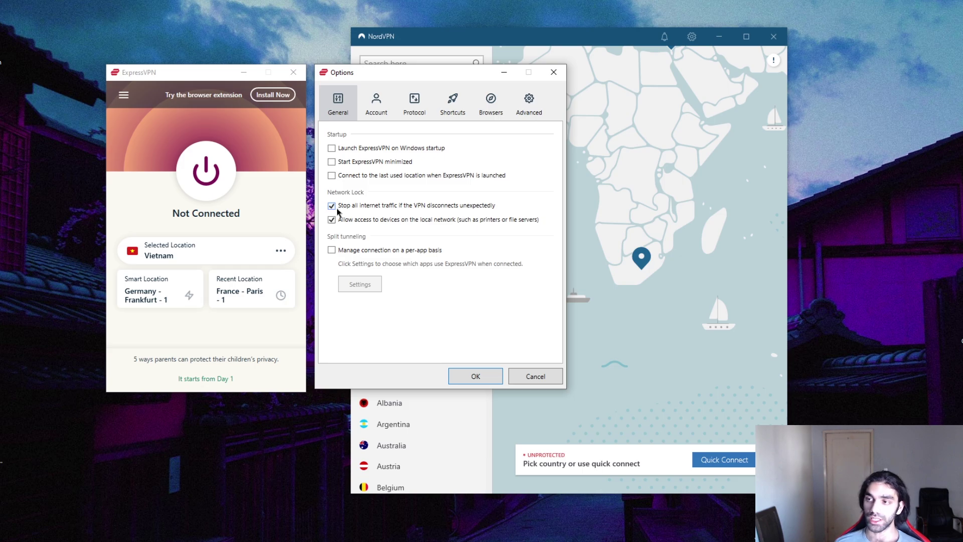
pyautogui.click(331, 218)
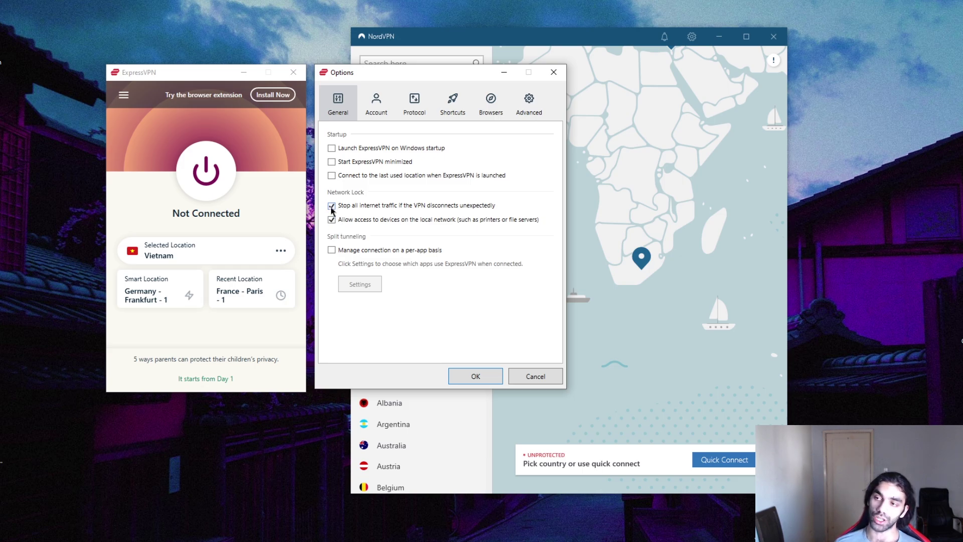
pyautogui.click(331, 207)
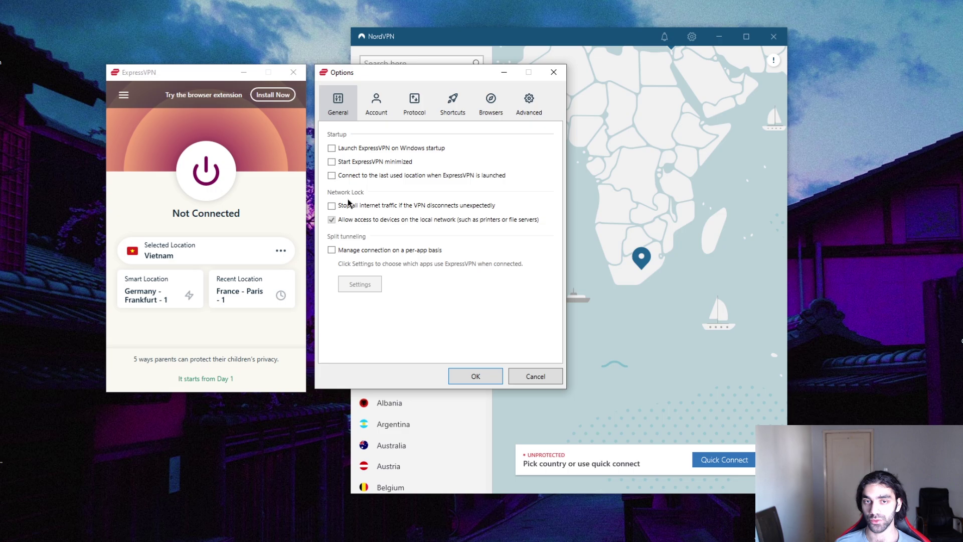
pyautogui.click(158, 71)
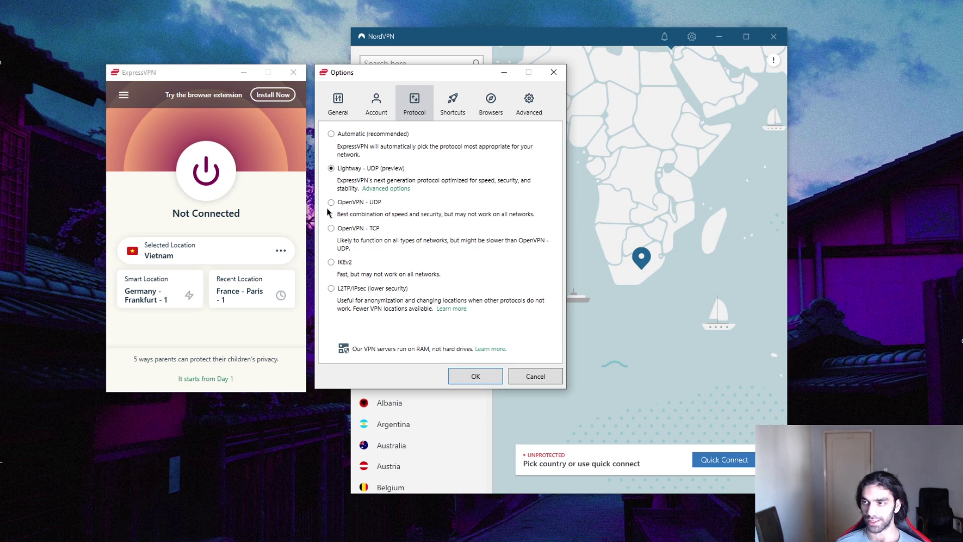
# Step: Review ExpressVPN's Advanced options tab, then close the options with OK
pyautogui.click(518, 116)
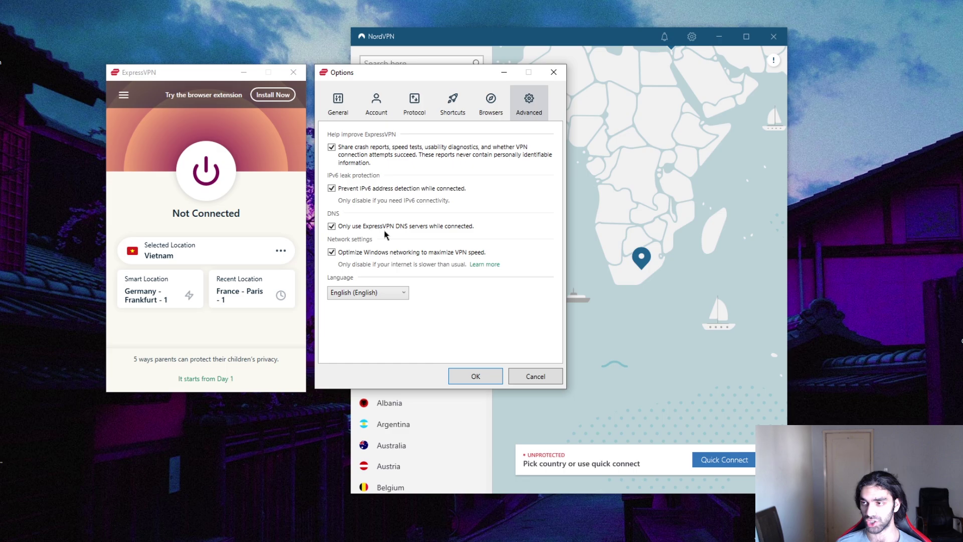
pyautogui.click(476, 376)
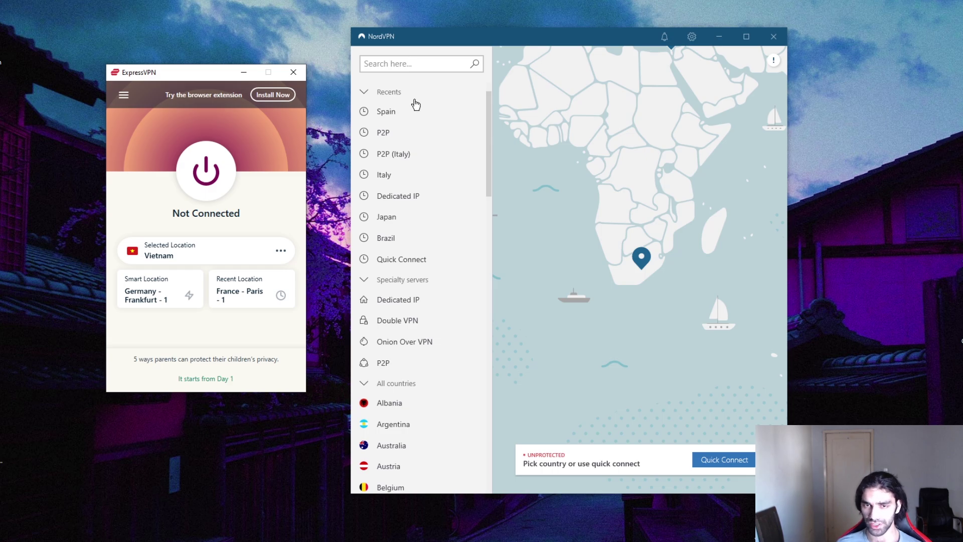
# Step: Focus NordVPN and zoom its server map out from Africa to a whole-world view
pyautogui.click(445, 45)
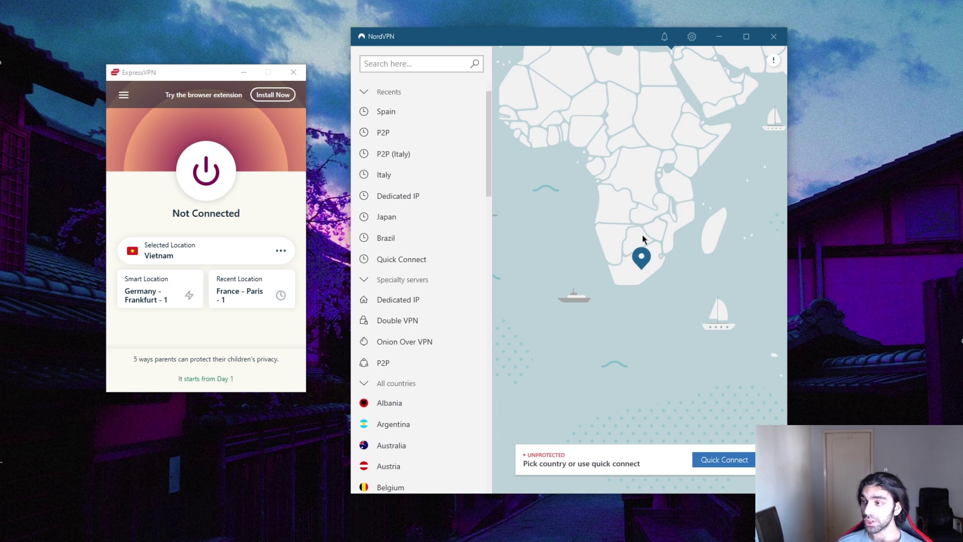
pyautogui.scroll(-5, 644, 243)
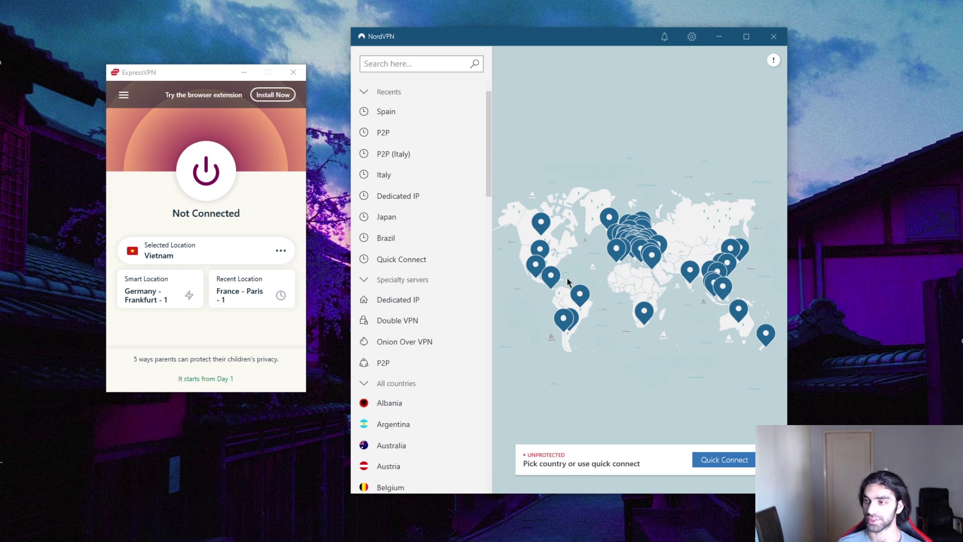
pyautogui.scroll(2, 610, 290)
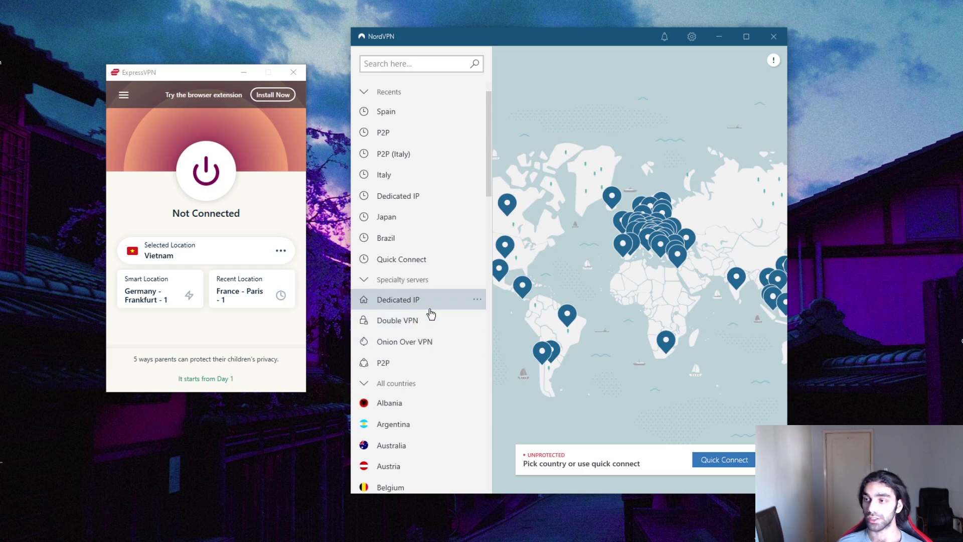
pyautogui.scroll(-1, 549, 307)
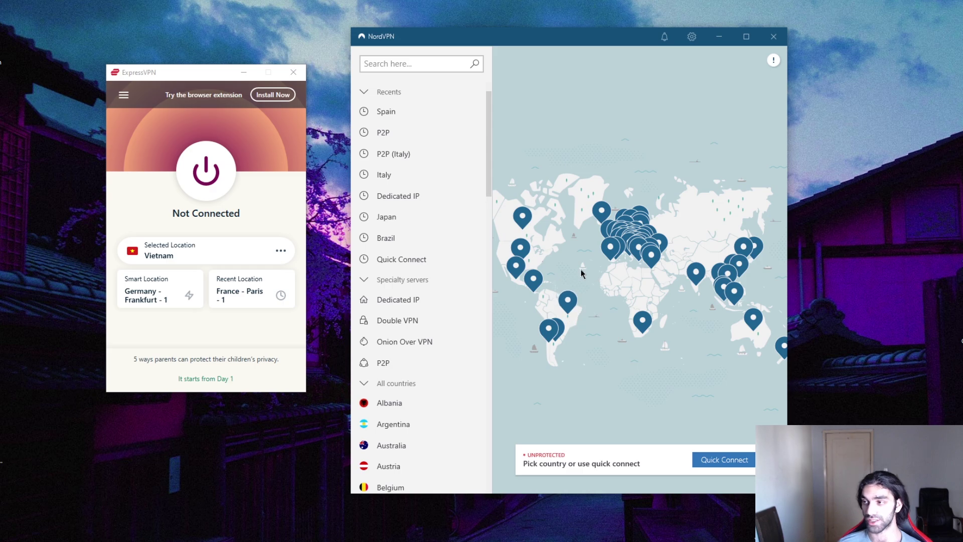
# Step: In NordVPN's Auto-connect settings, change the VPN protocol from OpenVPN (UDP) to NordLynx
pyautogui.click(692, 36)
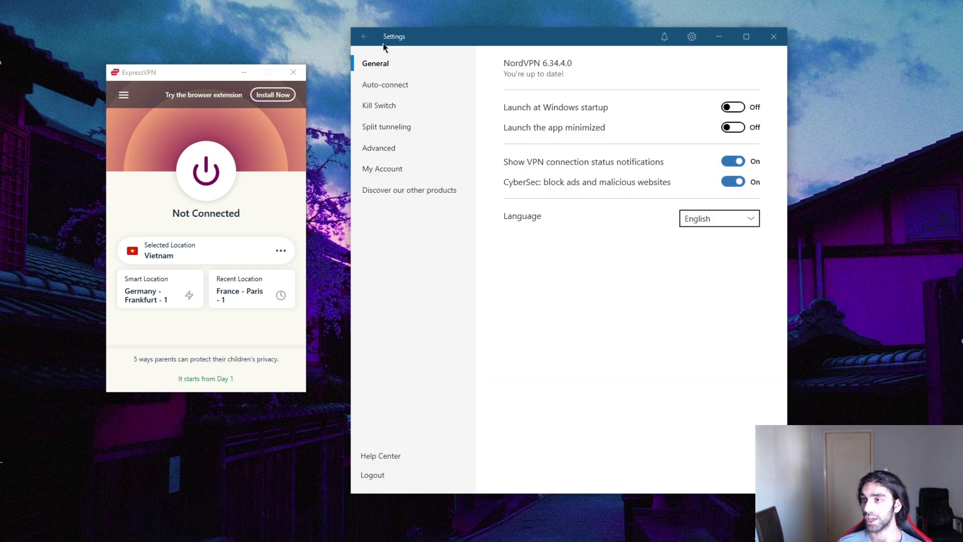
pyautogui.press('Escape')
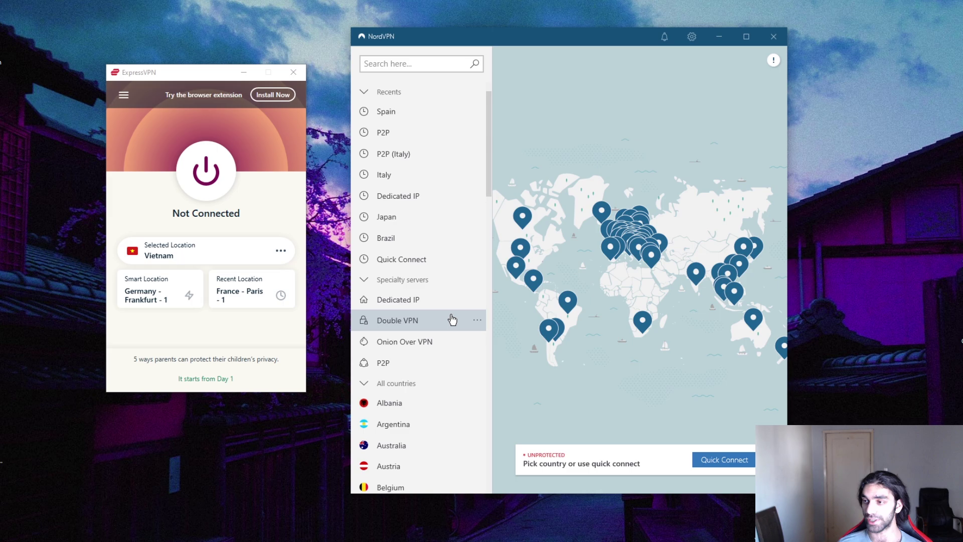
pyautogui.click(692, 36)
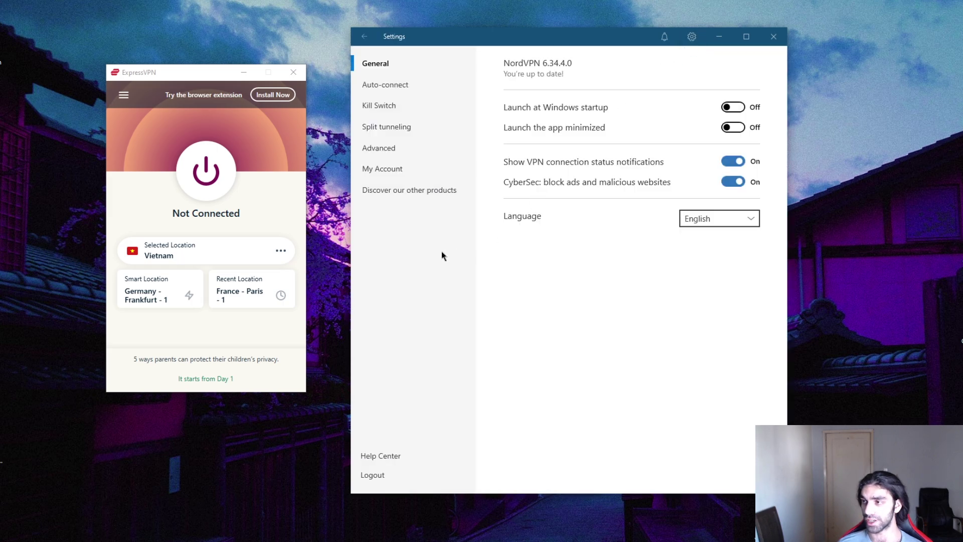
pyautogui.click(391, 94)
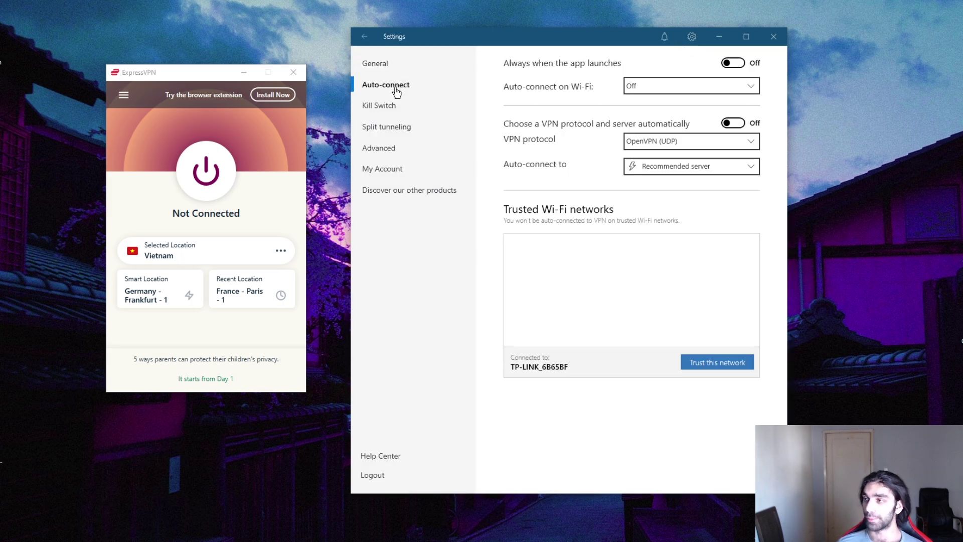
pyautogui.click(739, 145)
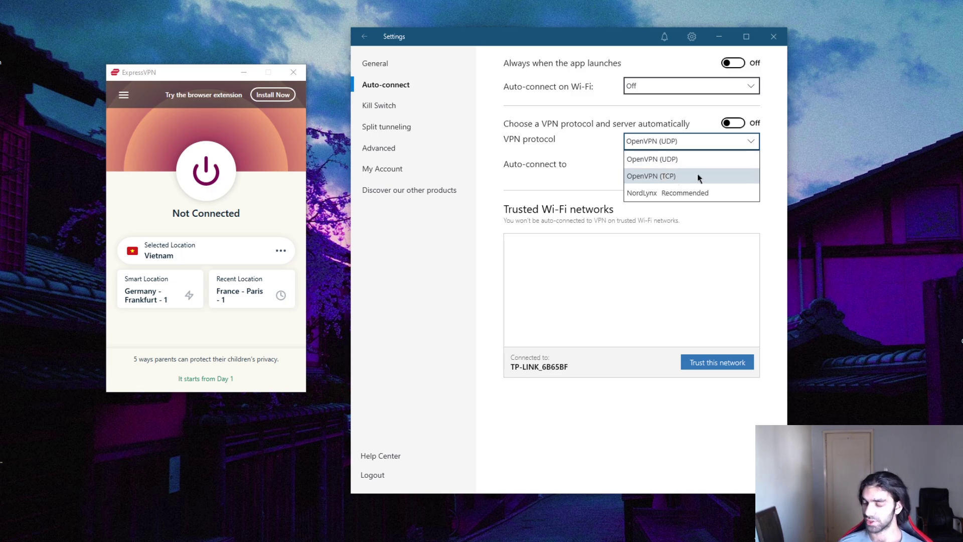
pyautogui.click(603, 166)
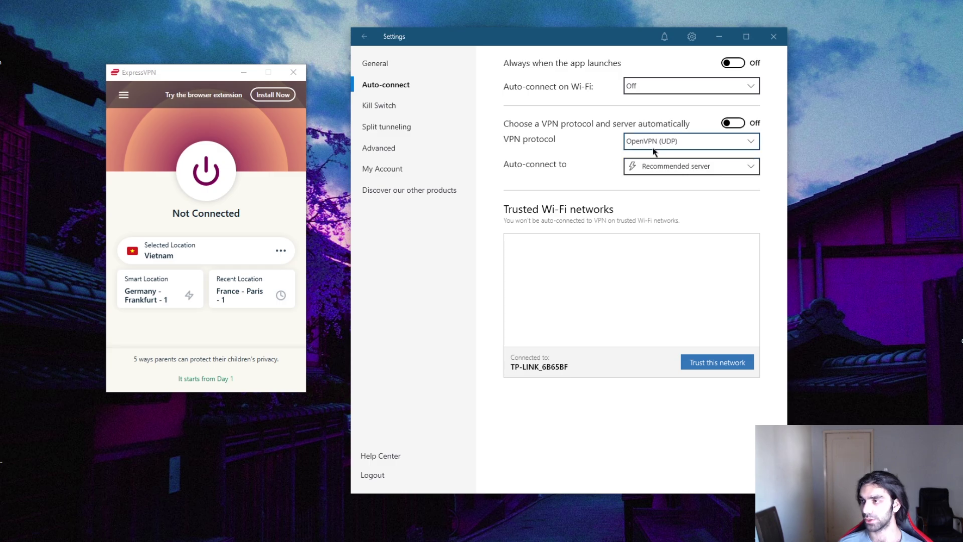
pyautogui.click(668, 143)
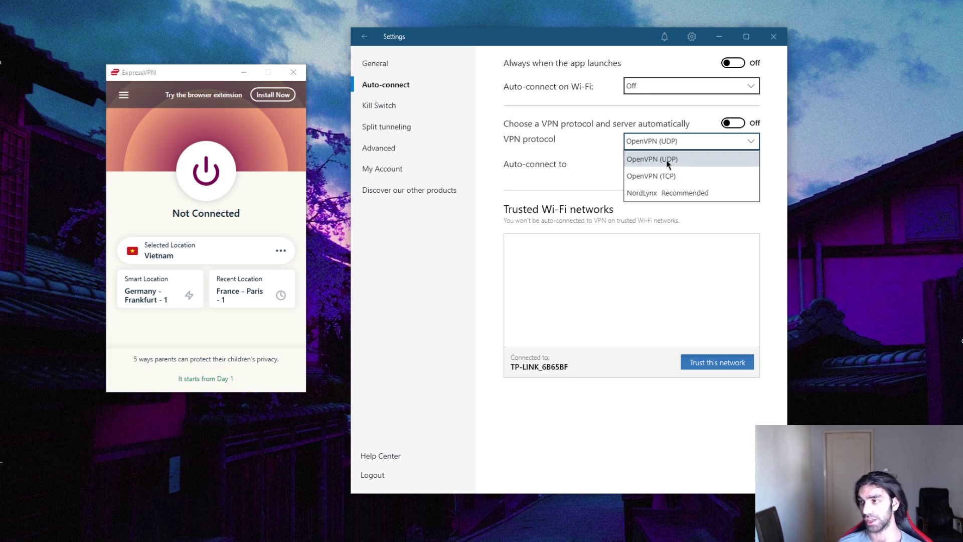
pyautogui.click(670, 194)
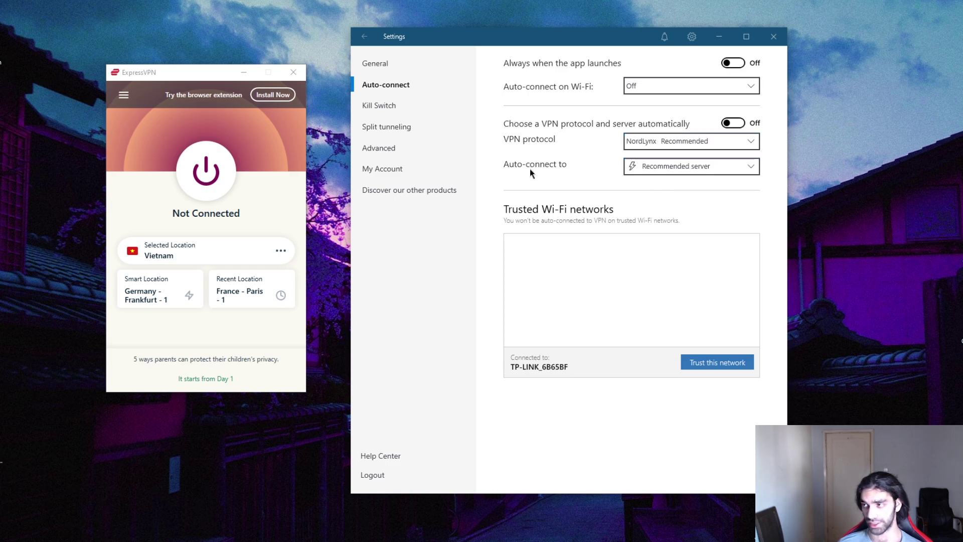
# Step: Look through NordVPN's Kill Switch, Split tunneling and Advanced settings pages
pyautogui.click(385, 105)
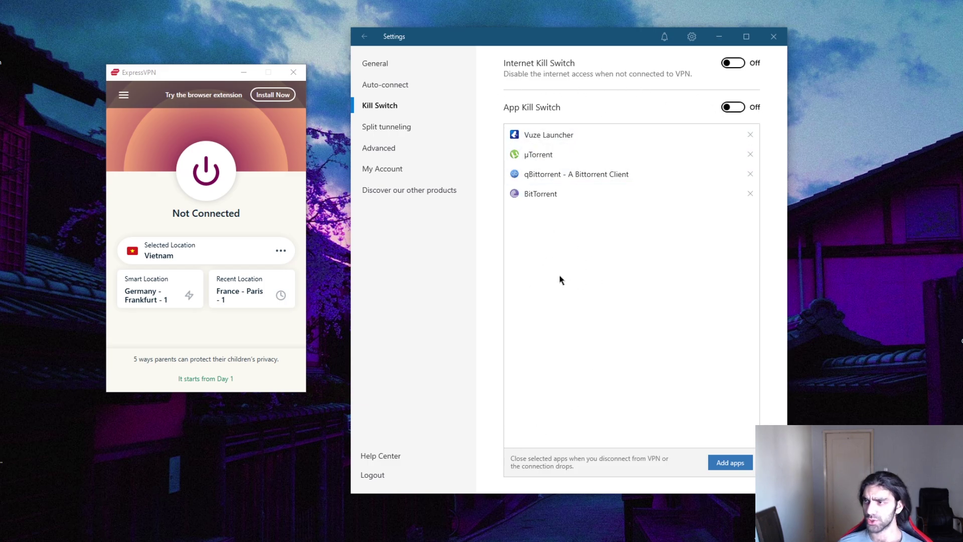
pyautogui.click(389, 129)
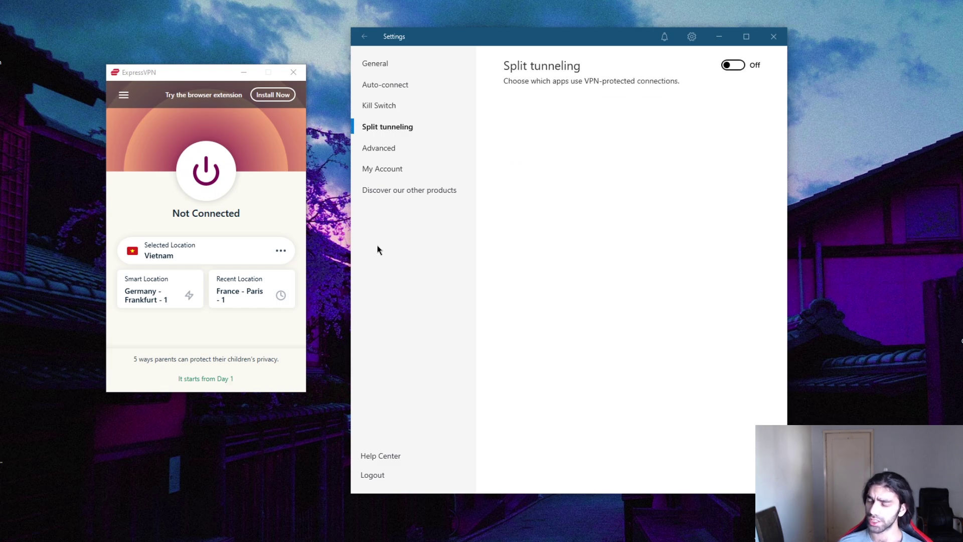
pyautogui.click(381, 149)
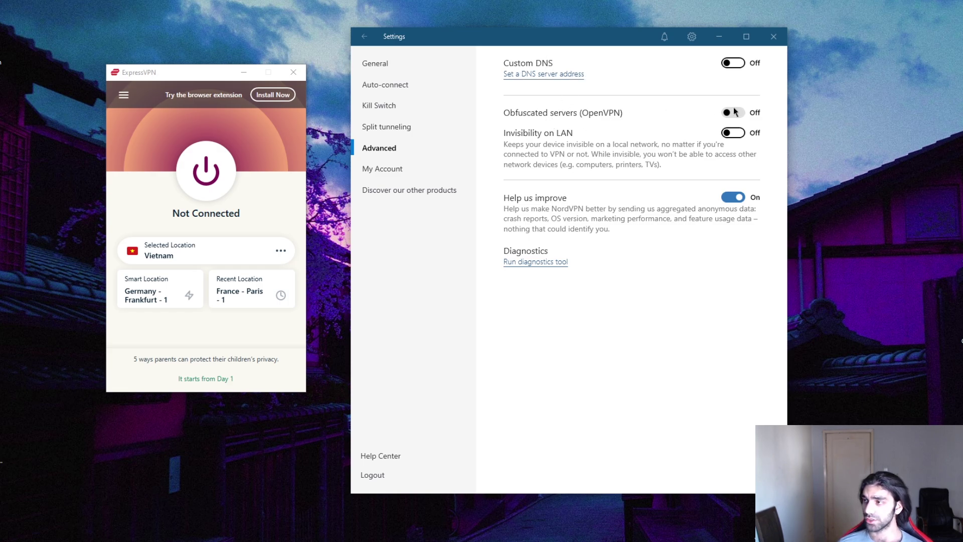
# Step: Reopen ExpressVPN's options and close them with OK, then return to NordVPN's General settings
pyautogui.click(165, 75)
pyautogui.click(126, 96)
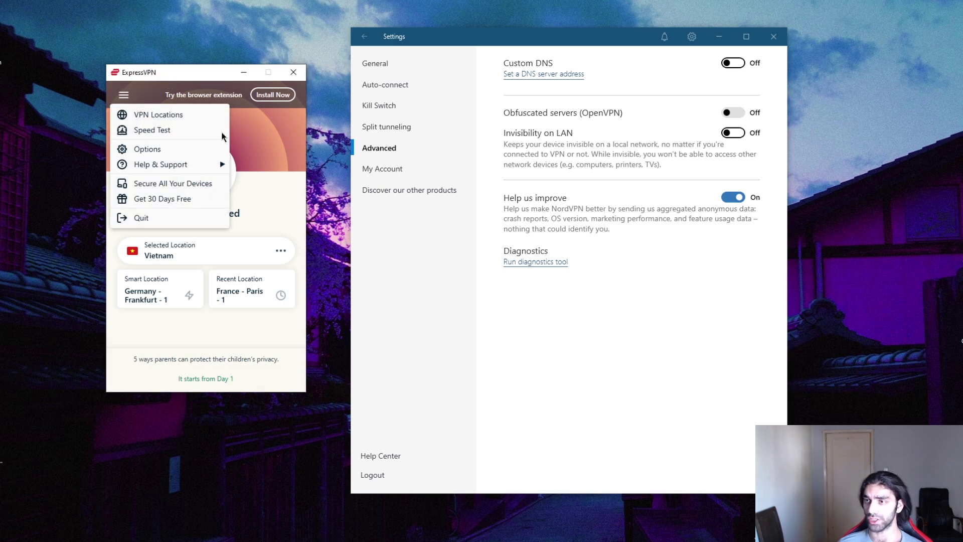
pyautogui.click(150, 149)
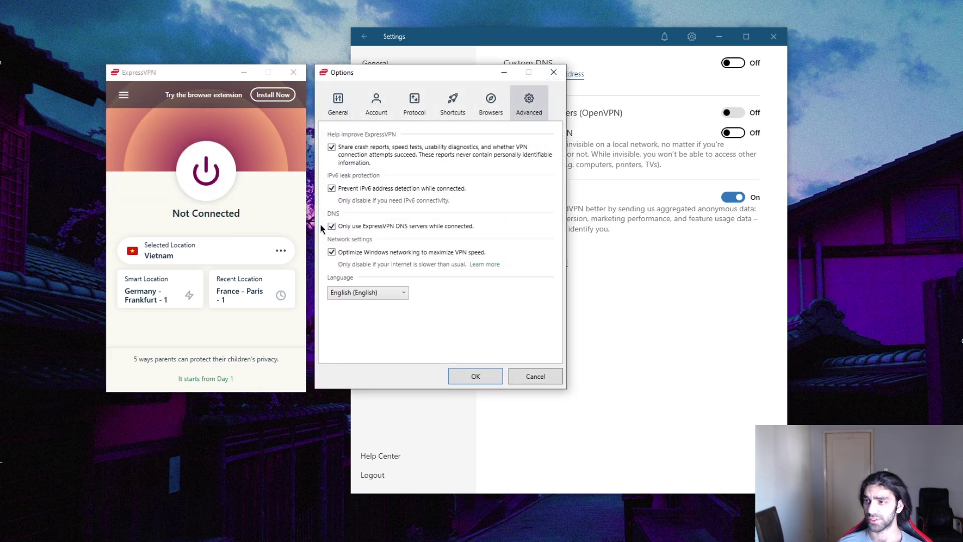
pyautogui.click(473, 376)
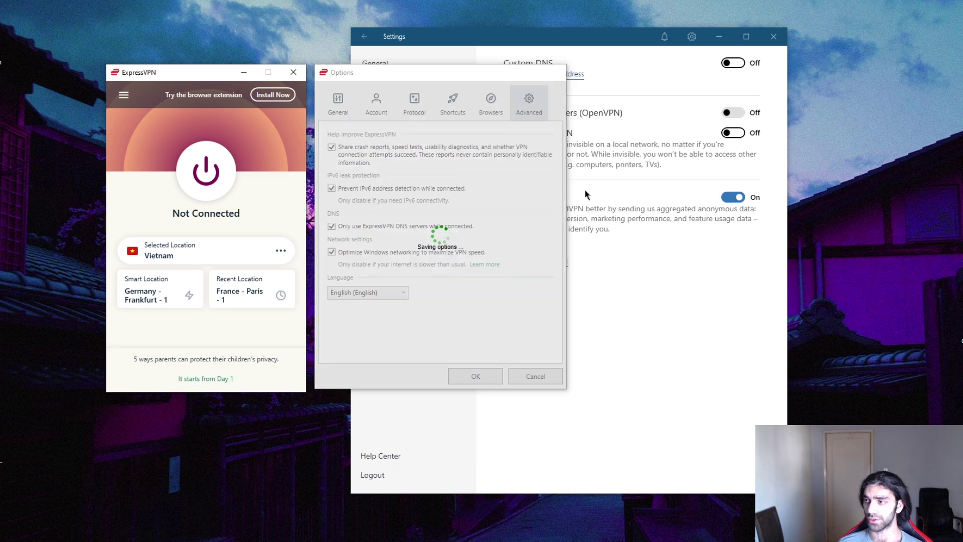
pyautogui.click(387, 70)
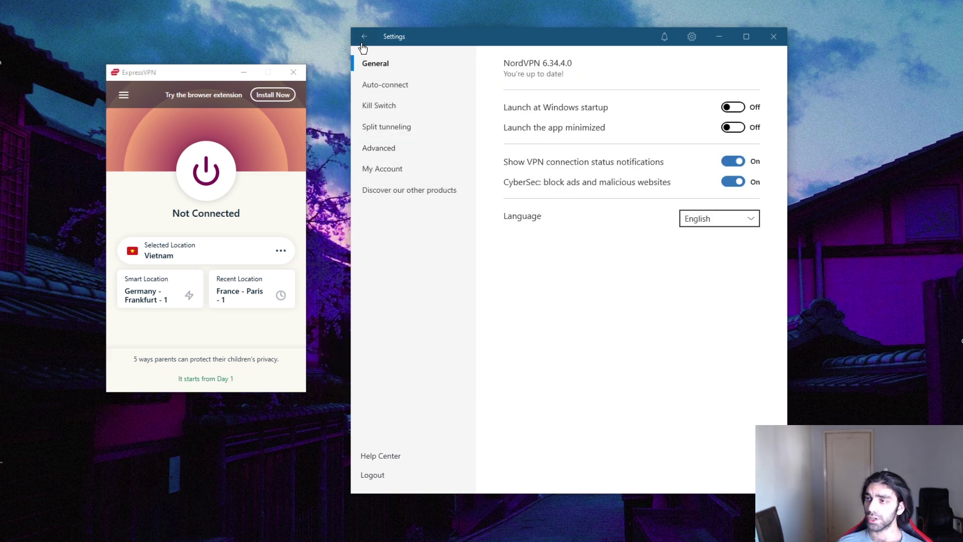
# Step: Exit NordVPN settings and zoom and pan the world server map to browse the server pins
pyautogui.click(364, 37)
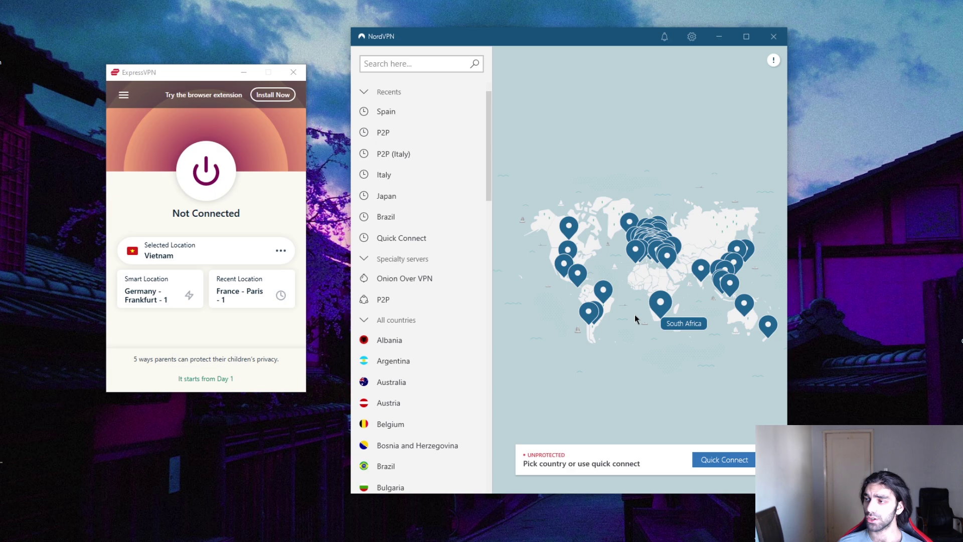
pyautogui.scroll(2, 664, 279)
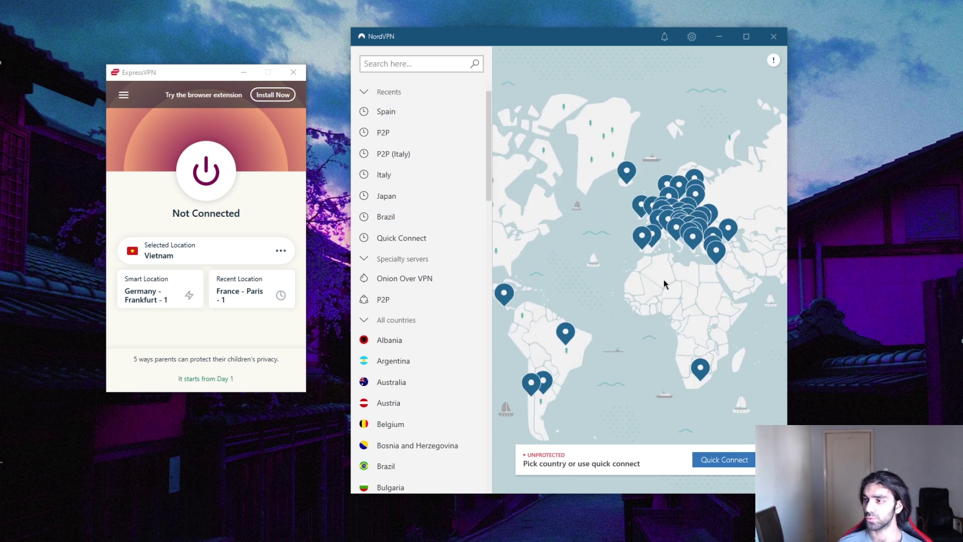
pyautogui.moveTo(664, 279); pyautogui.dragTo(666, 312)
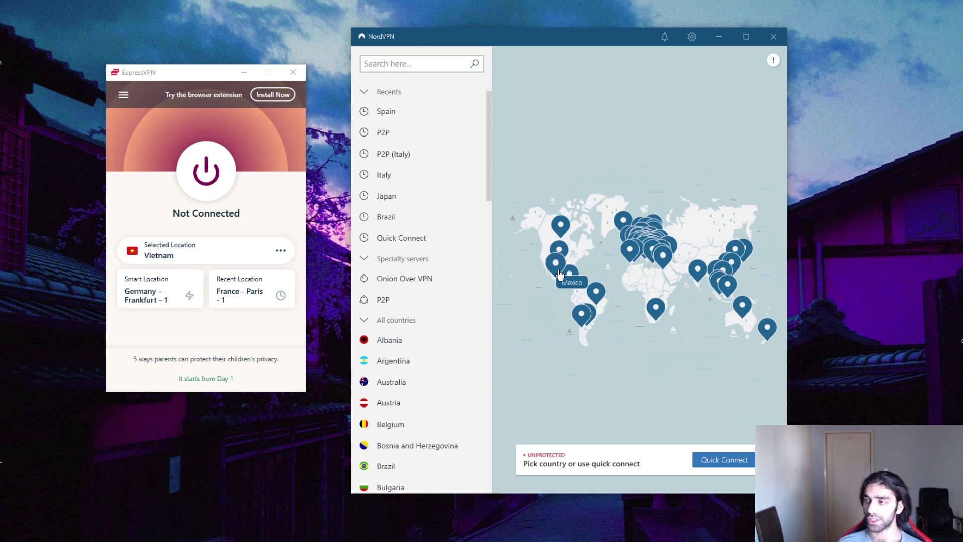
pyautogui.scroll(2, 608, 303)
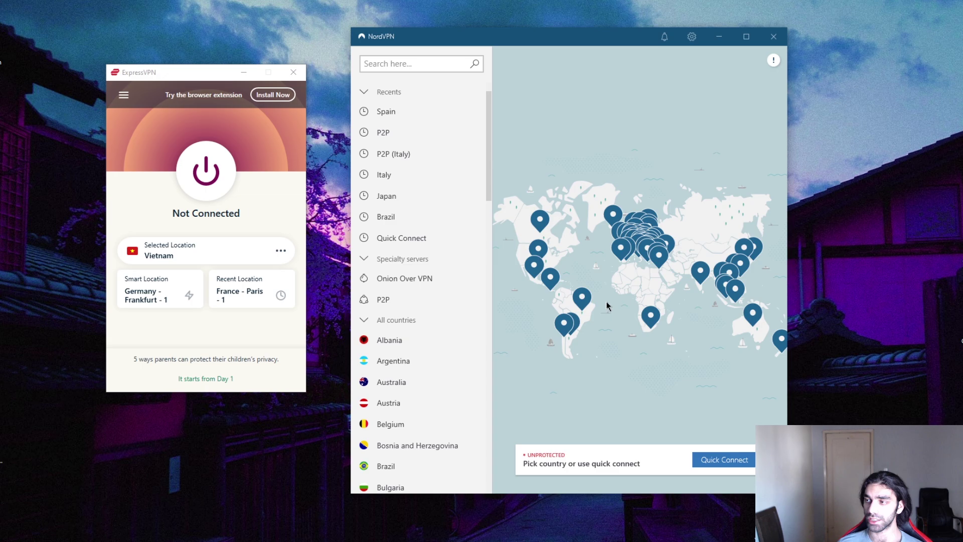
pyautogui.scroll(-2, 609, 311)
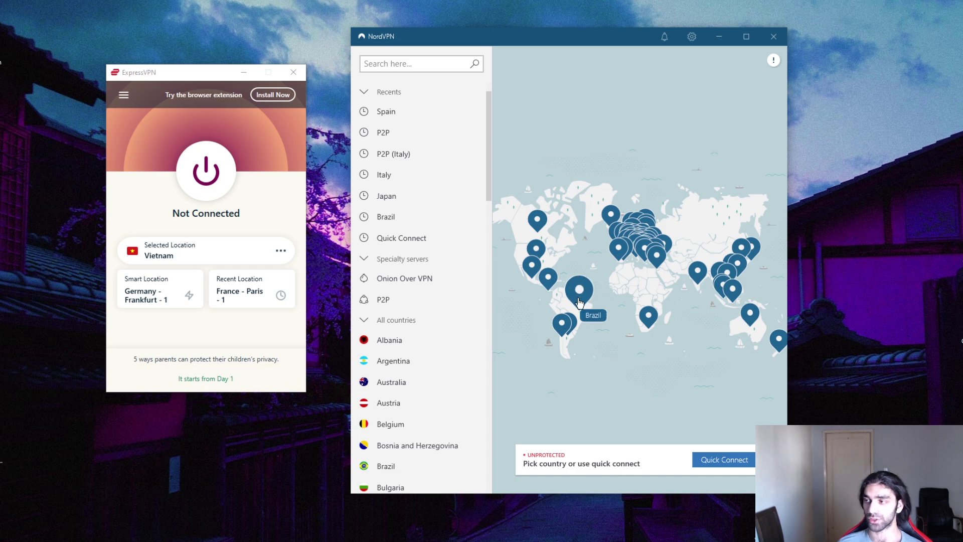
pyautogui.scroll(1, 579, 326)
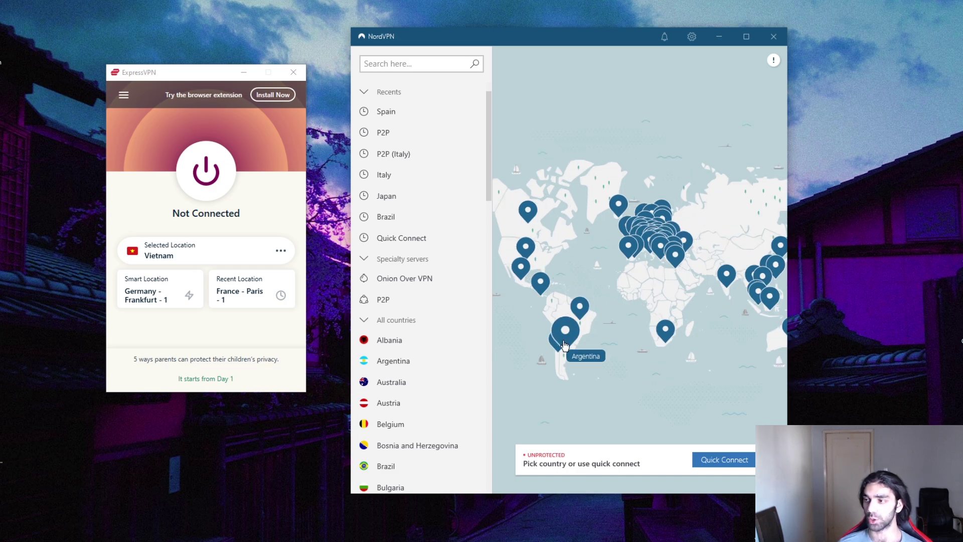